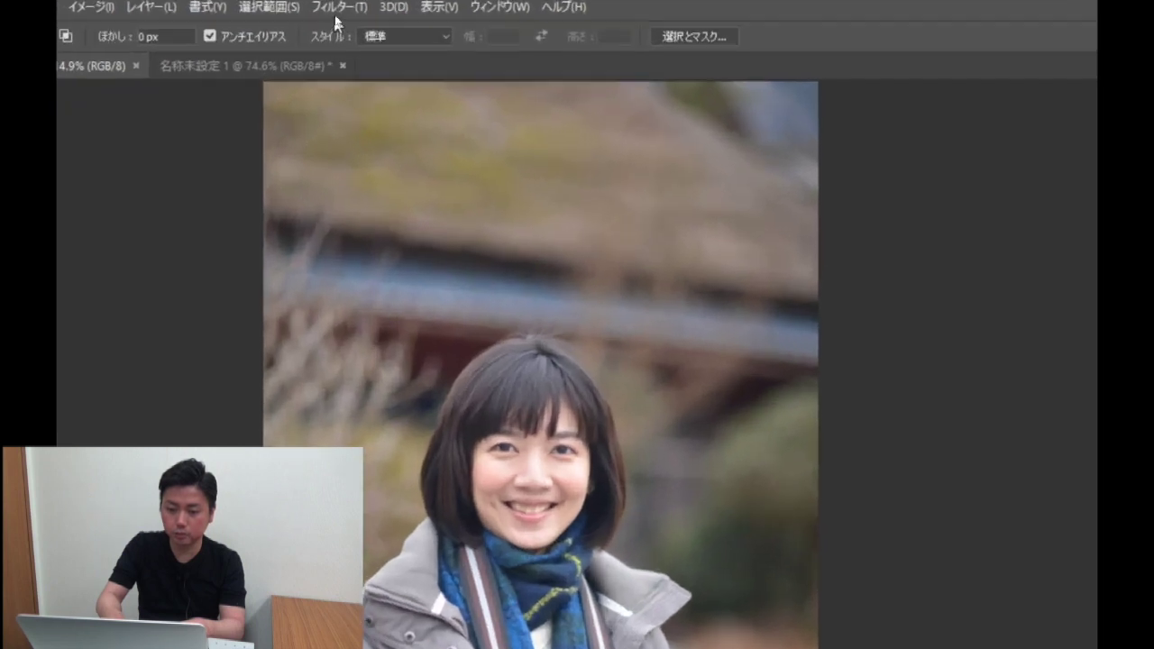
# Preview Unsharp Mask on the portrait's eye, then cancel without sharpening the photo
pyautogui.click(339, 8)
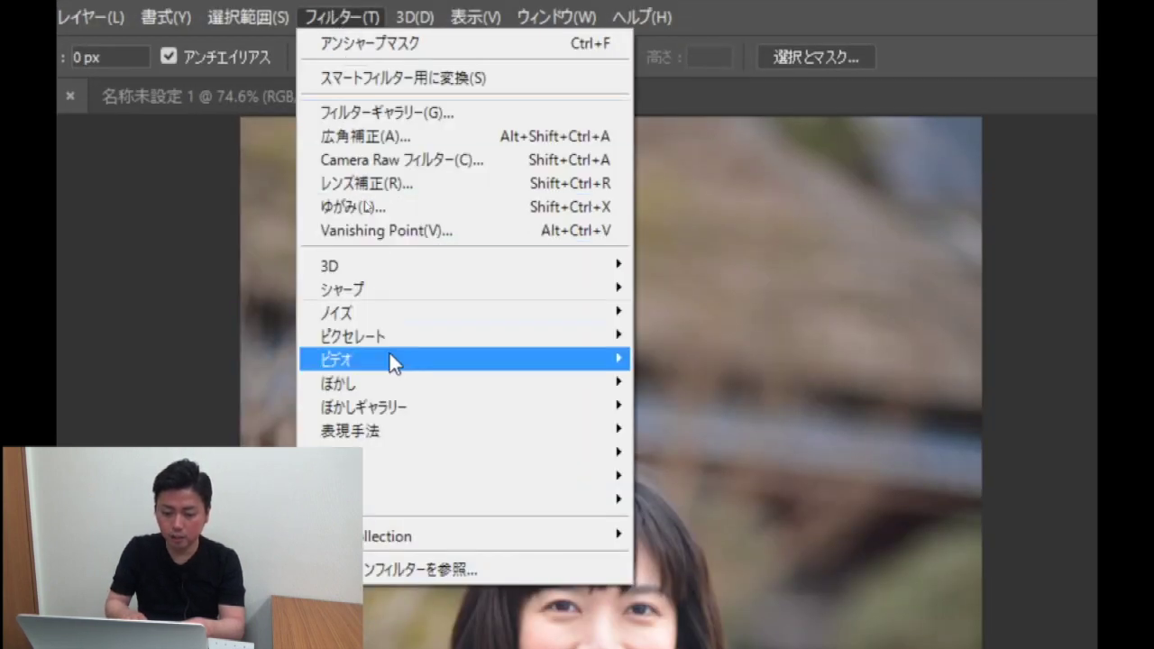
pyautogui.moveTo(342, 288)
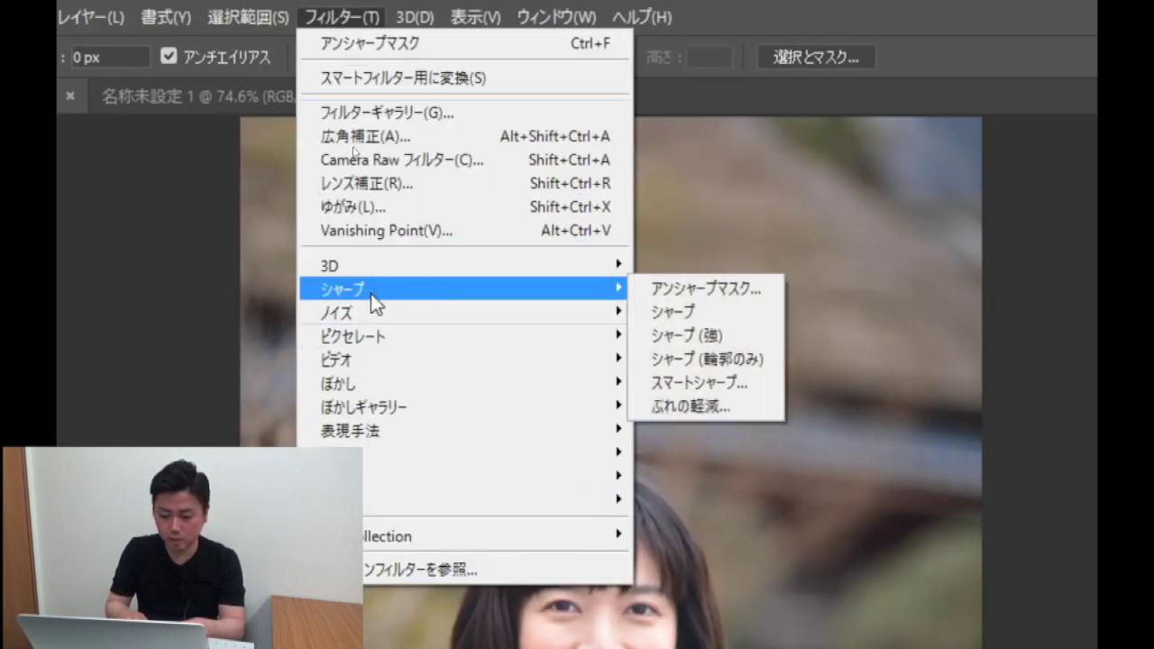
pyautogui.click(701, 290)
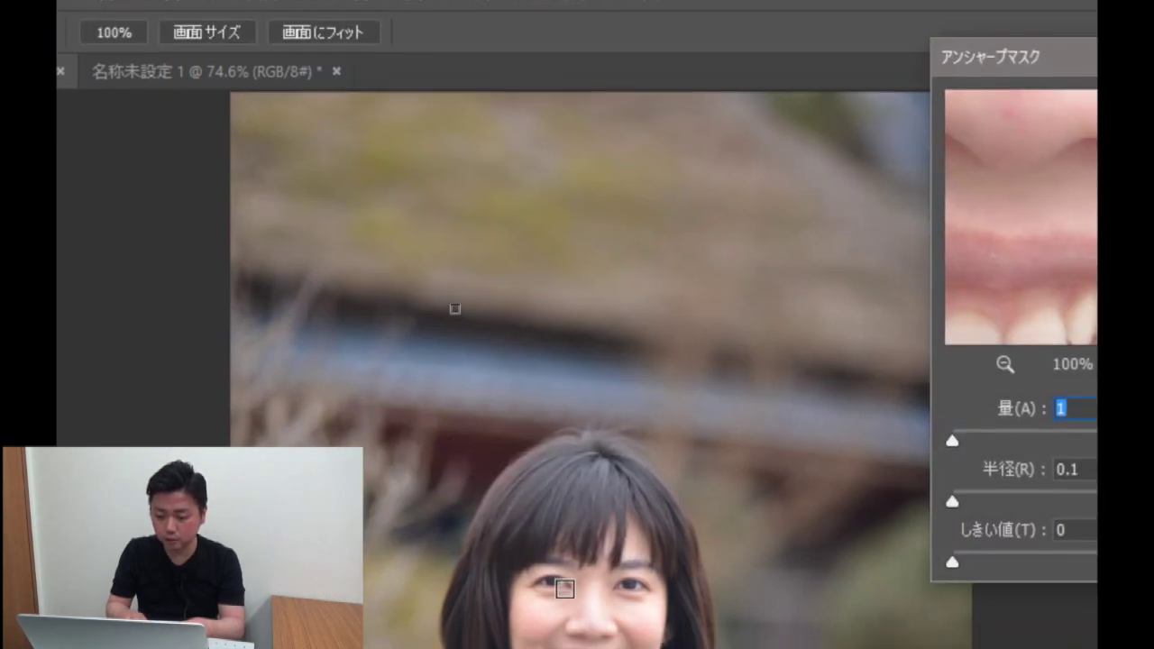
pyautogui.click(572, 611)
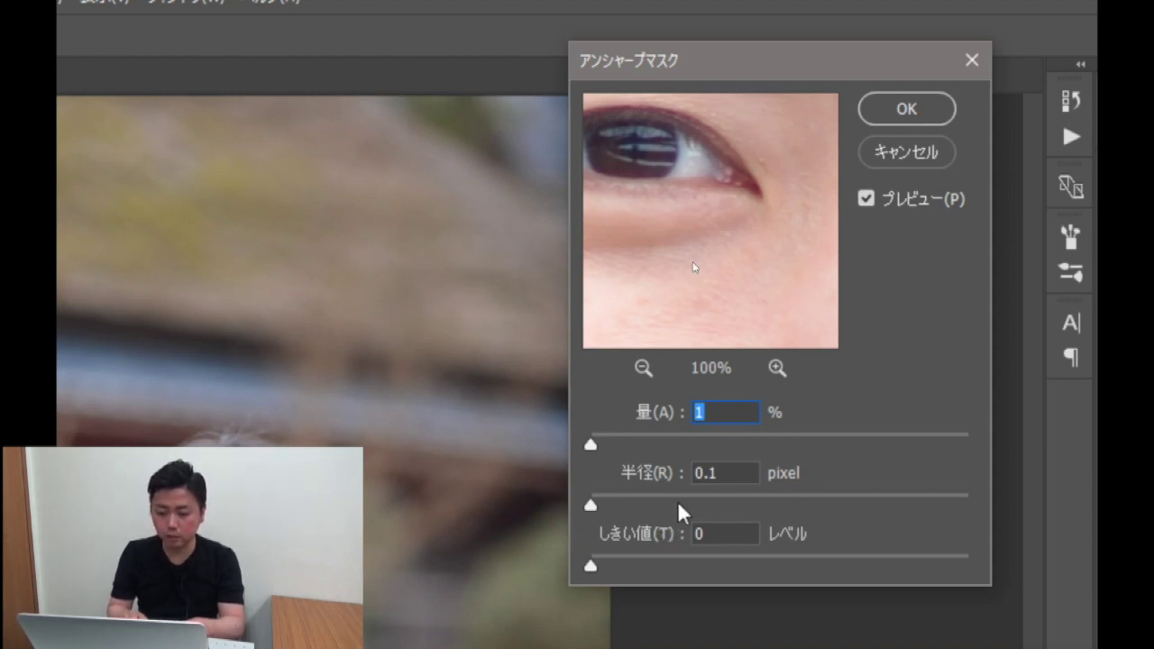
pyautogui.click(919, 155)
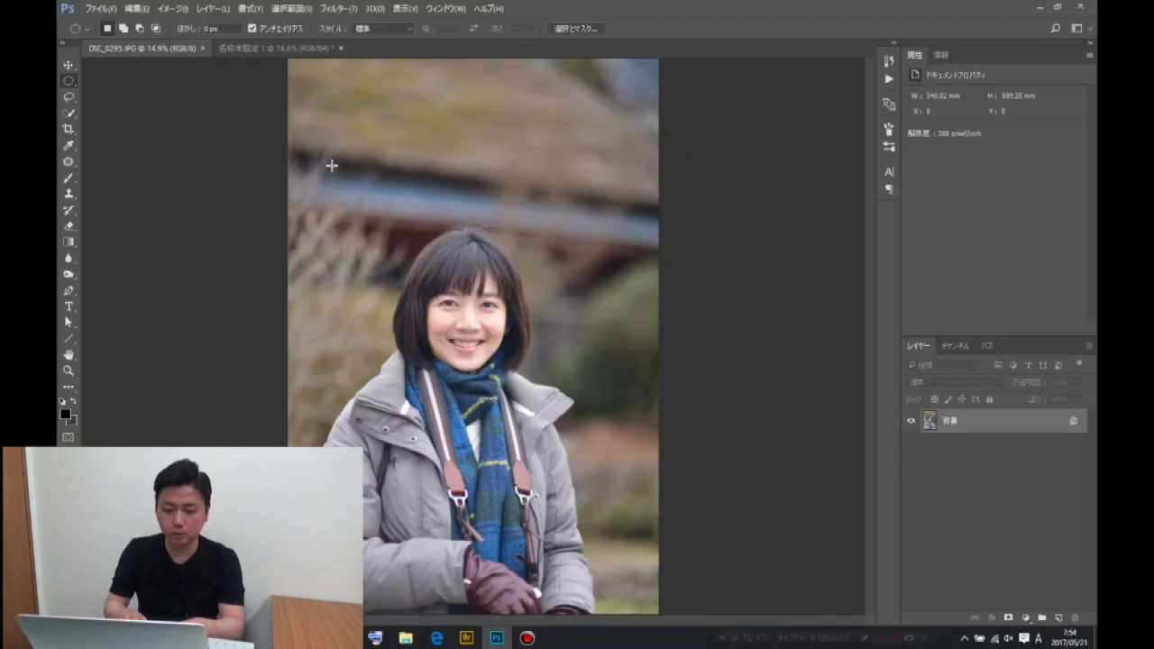
# Switch to the Untitled-1 test document and zoom in on the circle's curved edge
pyautogui.click(257, 51)
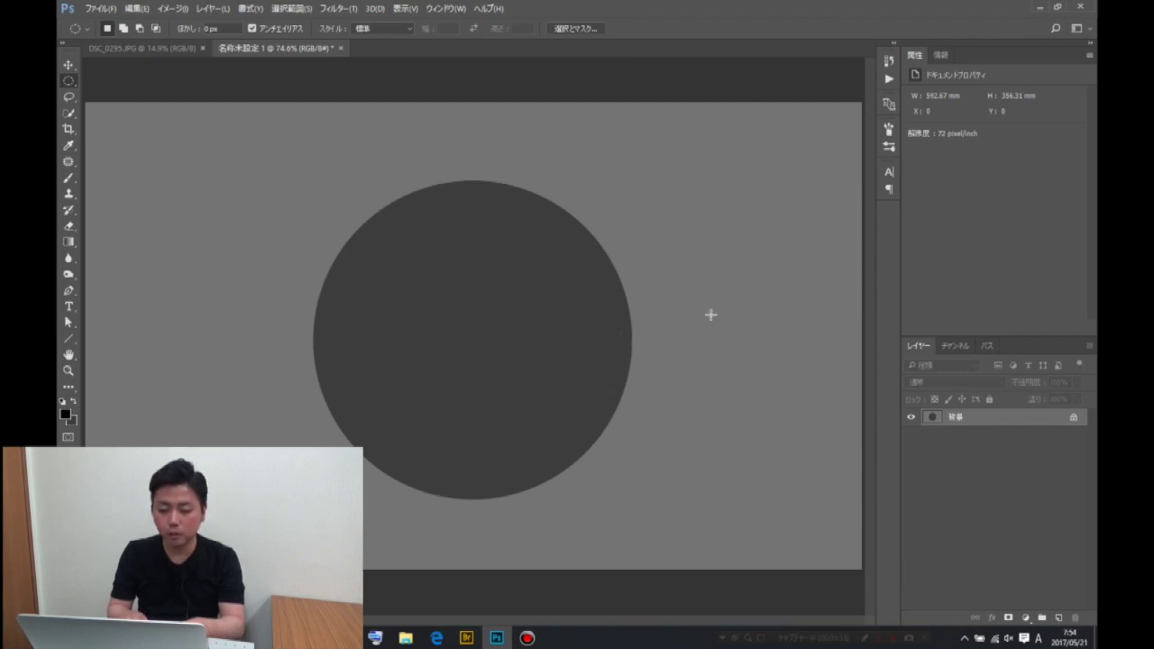
pyautogui.click(604, 239)
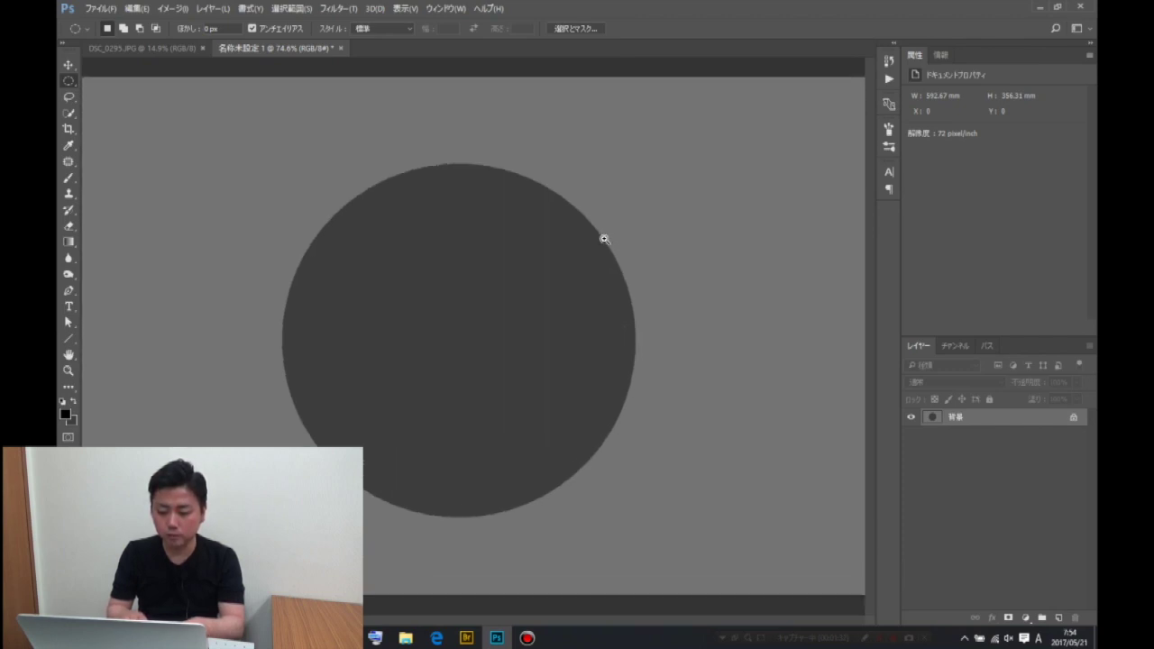
pyautogui.moveTo(610, 257); pyautogui.dragTo(581, 267)
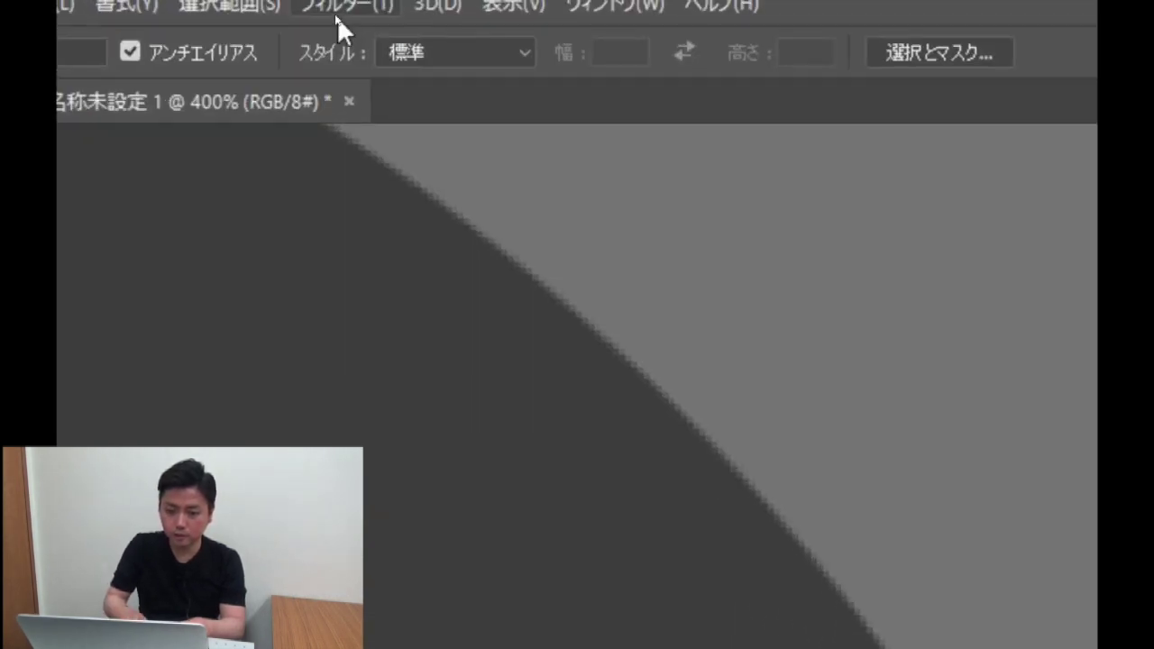
pyautogui.click(337, 9)
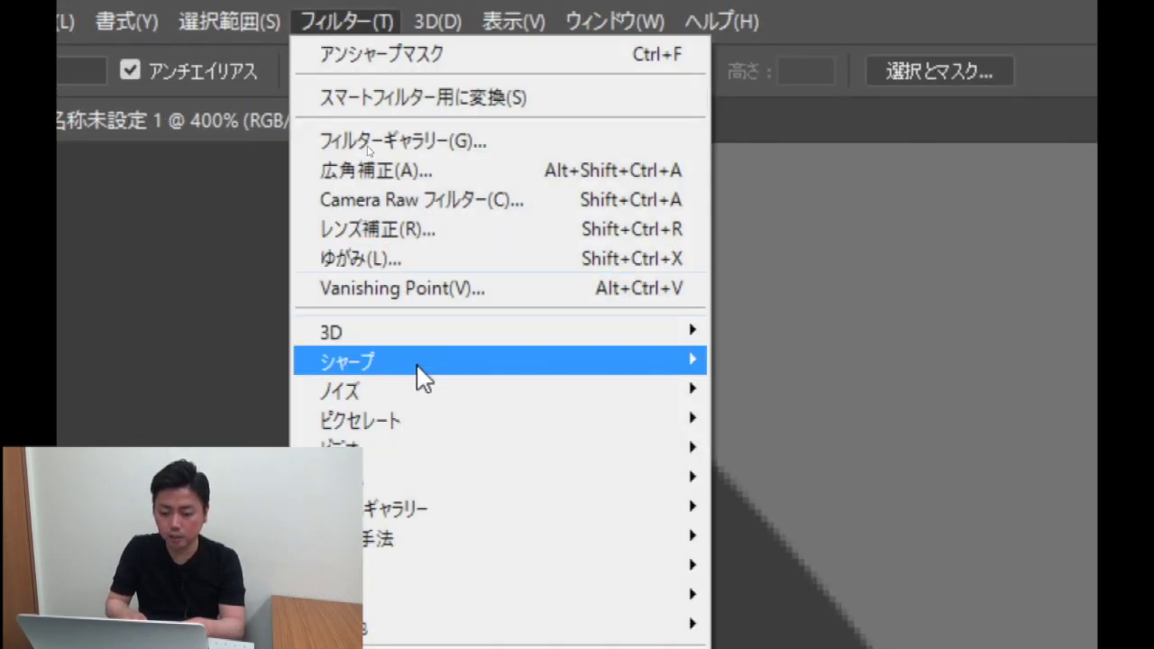
# Open Unsharp Mask on the circle and sweep Amount up to 190%, then back to 1%
pyautogui.moveTo(379, 360)
pyautogui.click(739, 359)
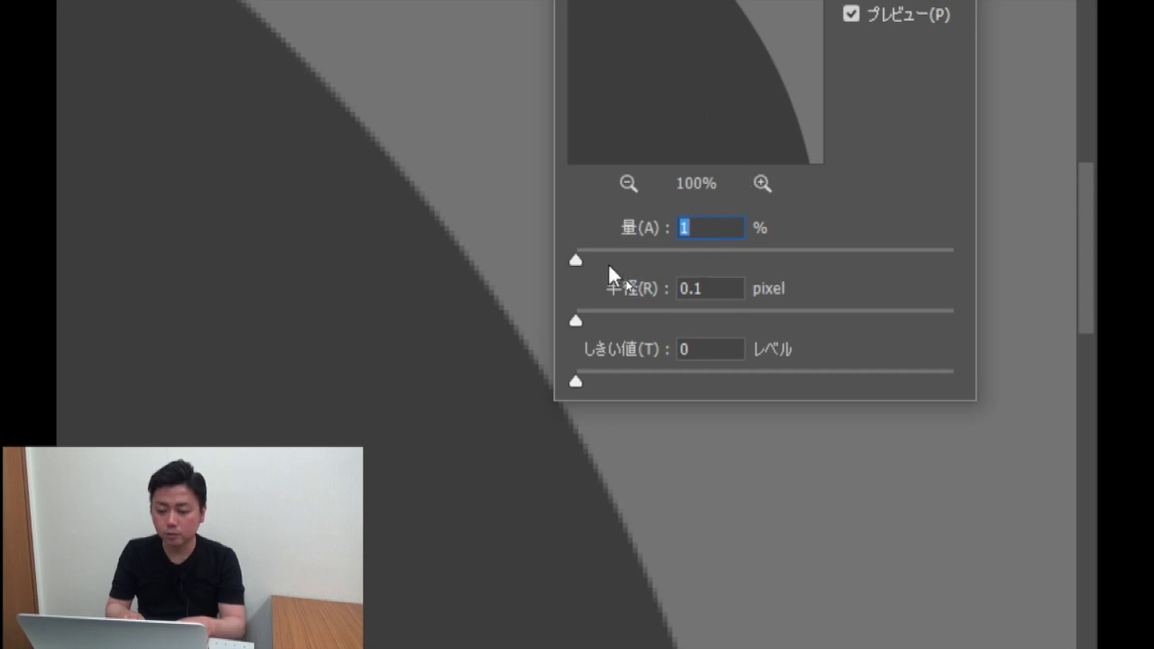
pyautogui.moveTo(576, 258); pyautogui.dragTo(612, 257)
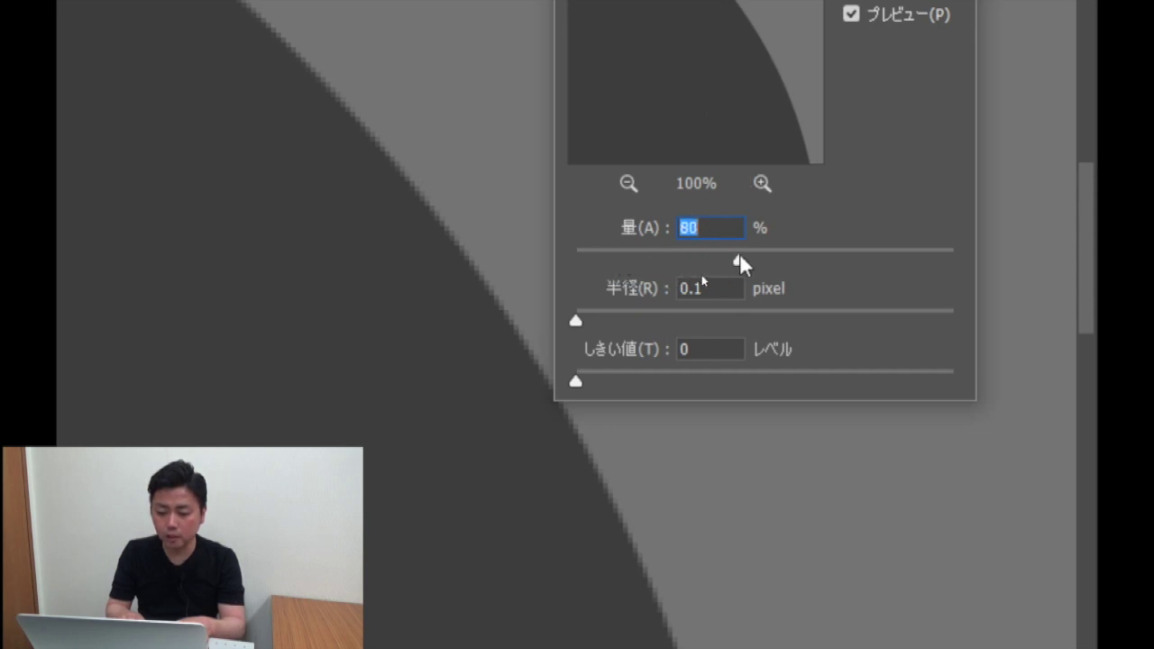
pyautogui.moveTo(858, 259); pyautogui.dragTo(872, 260)
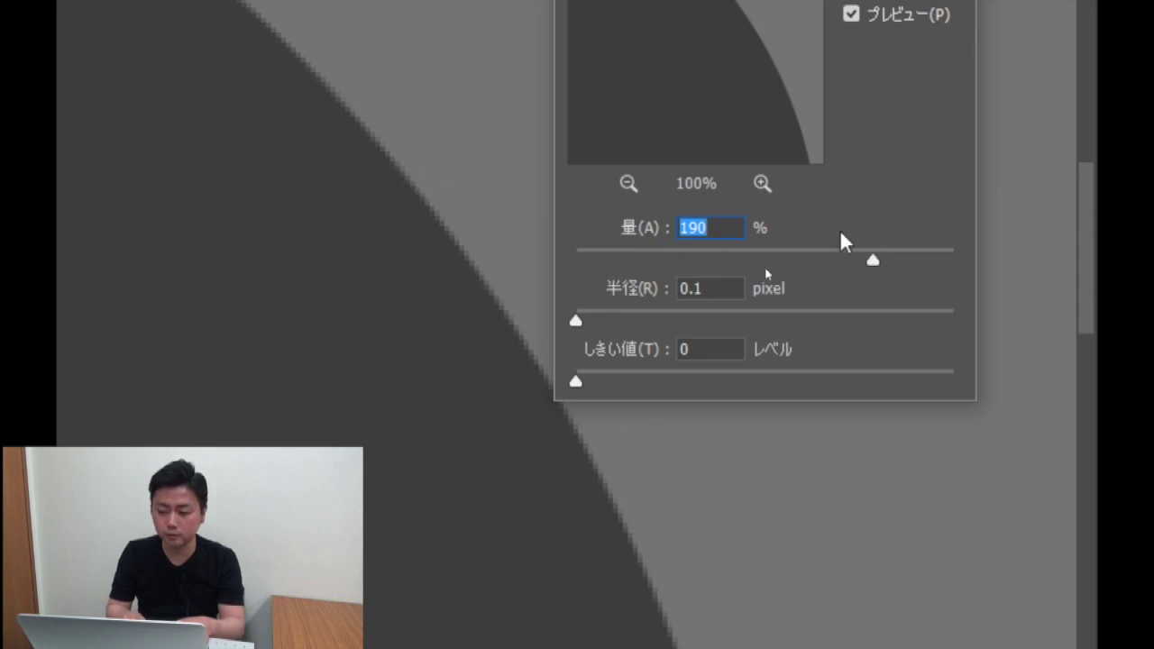
pyautogui.moveTo(875, 263); pyautogui.dragTo(541, 263)
# Sweep Radius up to 116 pixels and raise Threshold, then return them to 0.1 pixel and 0
pyautogui.click(580, 321)
pyautogui.moveTo(577, 320); pyautogui.dragTo(829, 321)
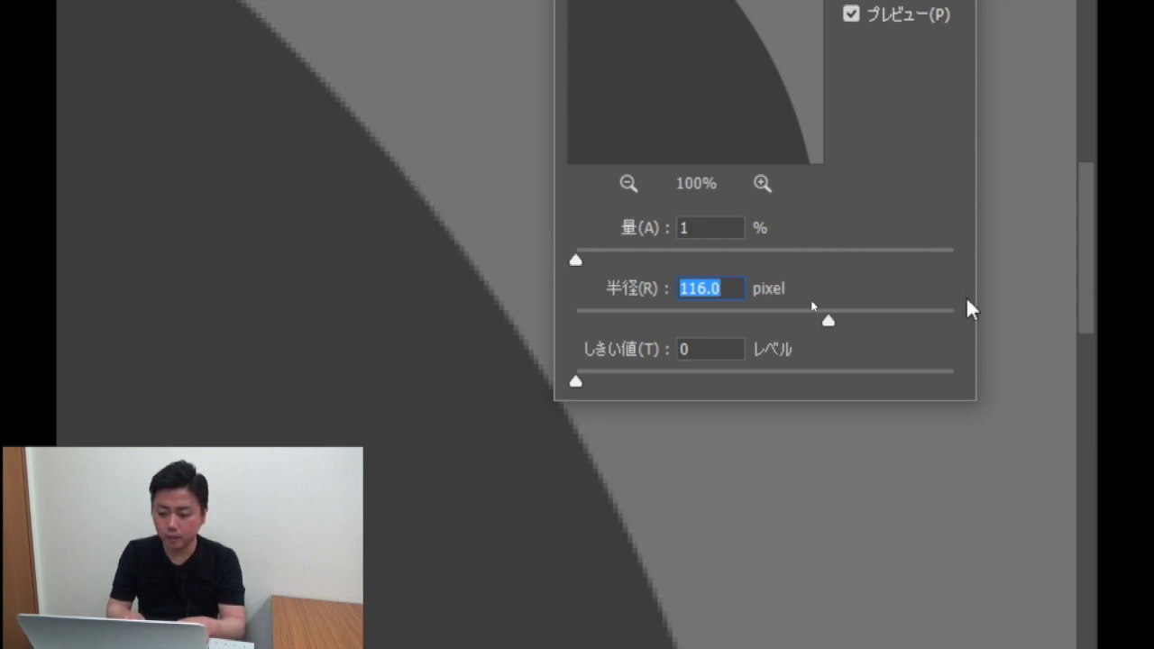
pyautogui.moveTo(828, 320); pyautogui.dragTo(541, 315)
pyautogui.moveTo(575, 382); pyautogui.dragTo(665, 382)
pyautogui.moveTo(825, 379); pyautogui.dragTo(556, 380)
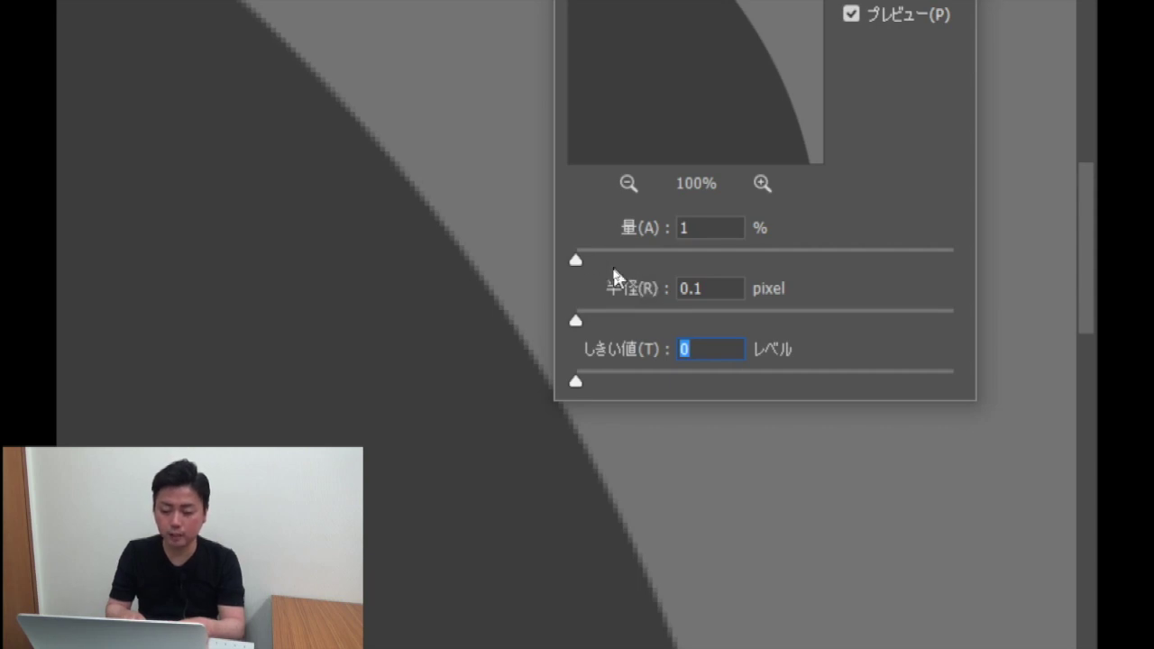
# Preview strong sharpening on the circle: Radius widened to 6.5 pixels, Amount pushed to 500%
pyautogui.moveTo(578, 260); pyautogui.dragTo(823, 262)
pyautogui.moveTo(576, 320); pyautogui.dragTo(663, 319)
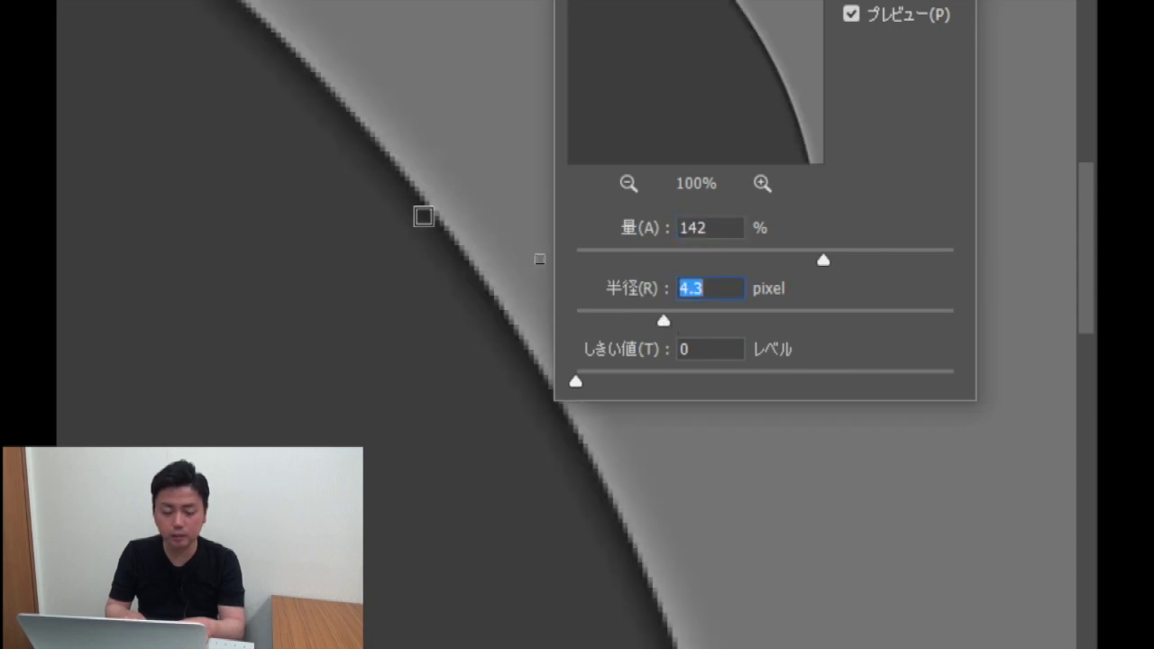
pyautogui.moveTo(664, 320); pyautogui.dragTo(691, 320)
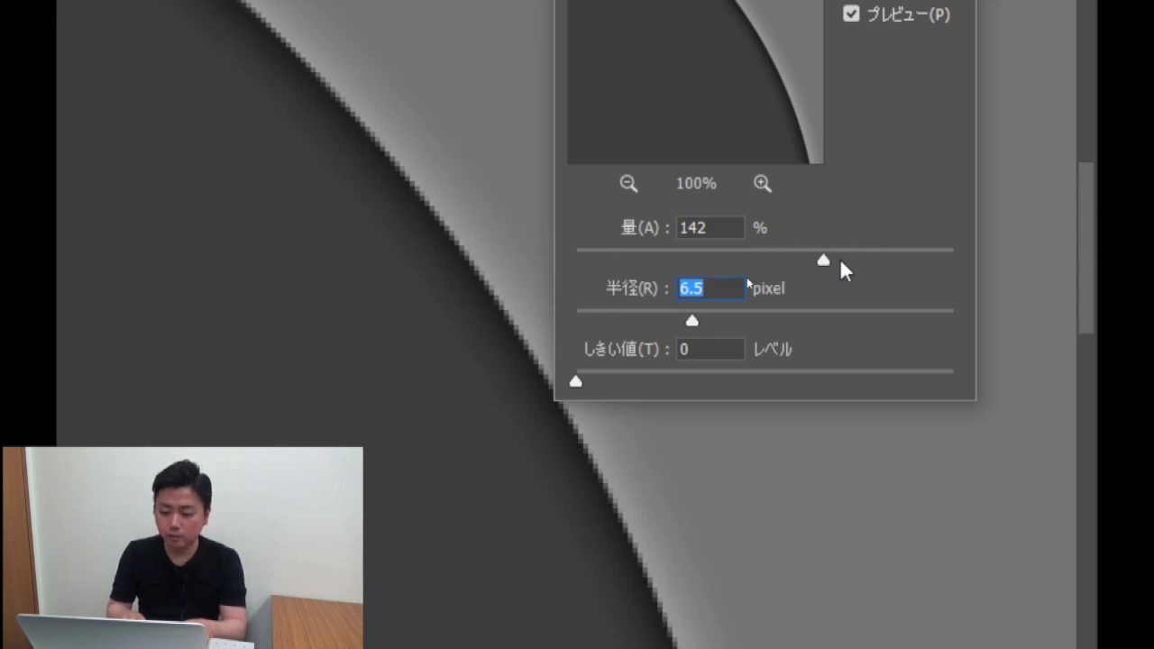
pyautogui.moveTo(822, 261); pyautogui.dragTo(850, 260)
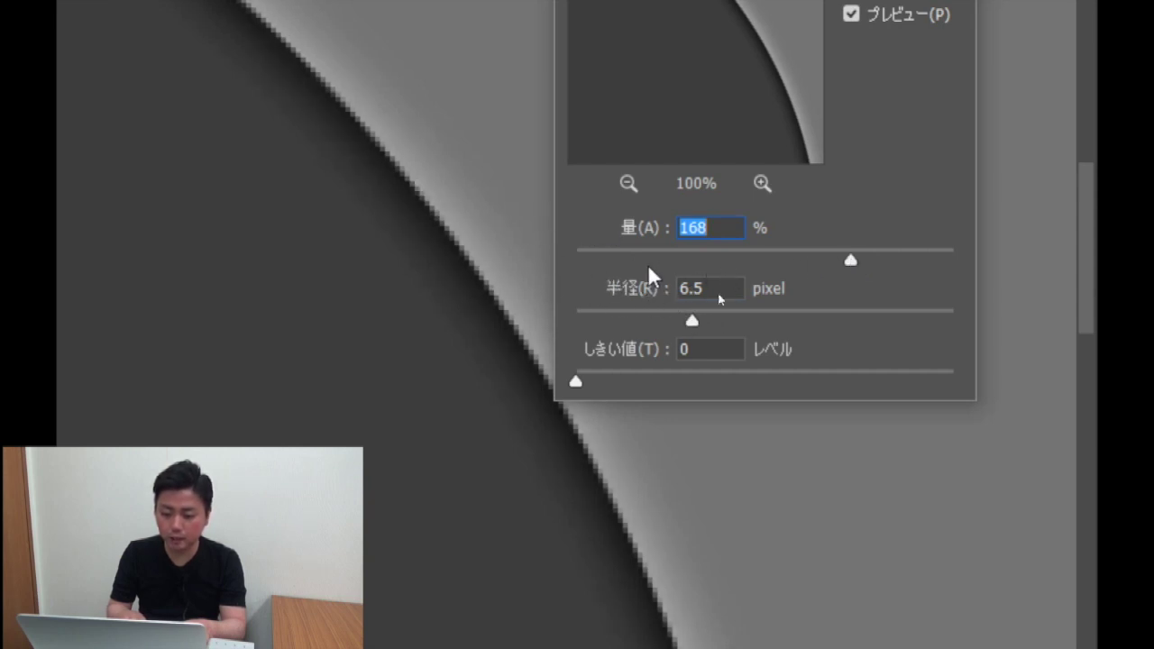
pyautogui.moveTo(850, 260)
pyautogui.mouseDown()
pyautogui.moveTo(671, 261)
pyautogui.moveTo(932, 262)
pyautogui.moveTo(642, 253)
pyautogui.moveTo(990, 281)
pyautogui.mouseUp()
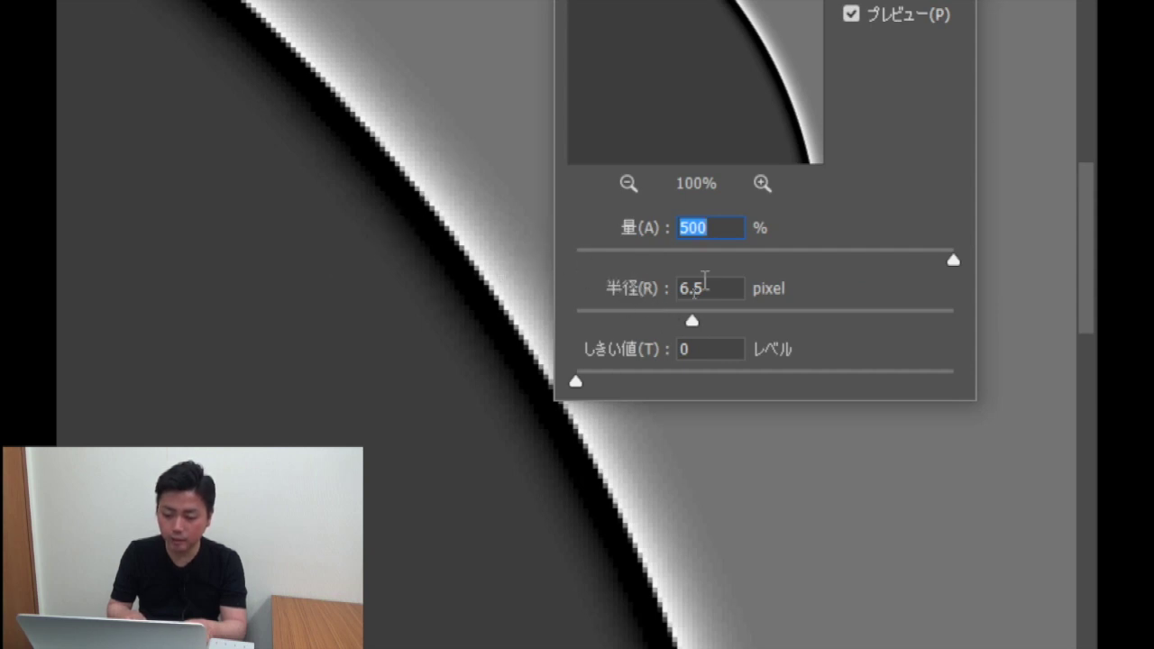
# Vary the Radius between 9.1 and 4.5 pixels, then cancel the filter on the circle
pyautogui.moveTo(692, 320); pyautogui.dragTo(717, 320)
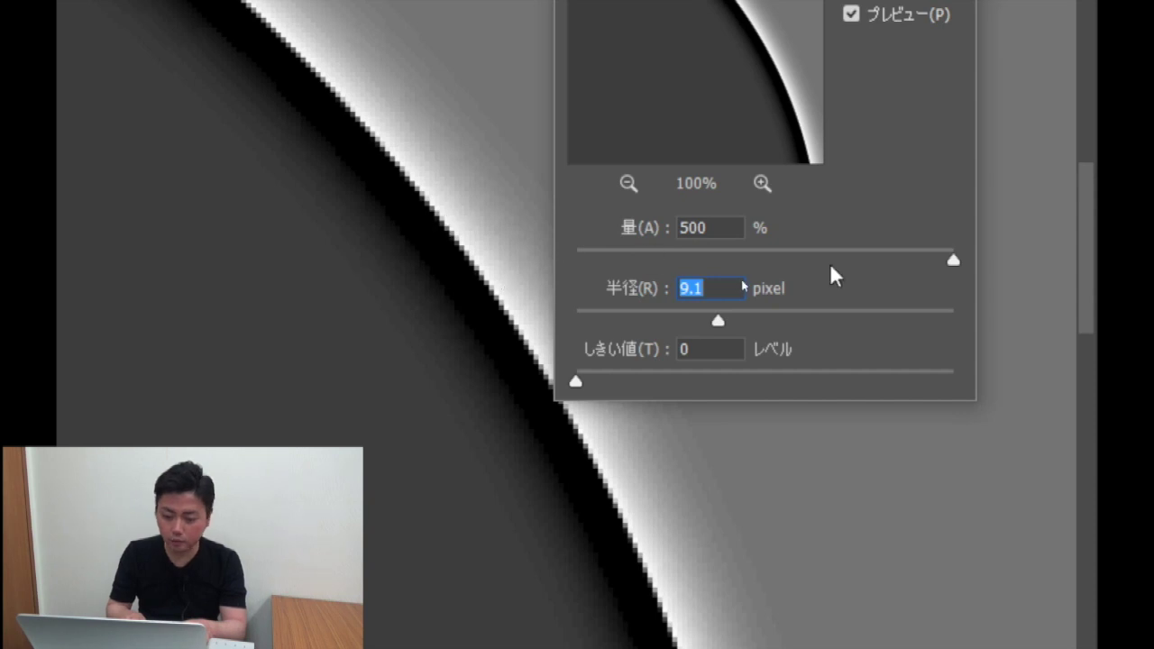
pyautogui.moveTo(724, 317)
pyautogui.mouseDown()
pyautogui.moveTo(748, 315)
pyautogui.moveTo(628, 317)
pyautogui.mouseUp()
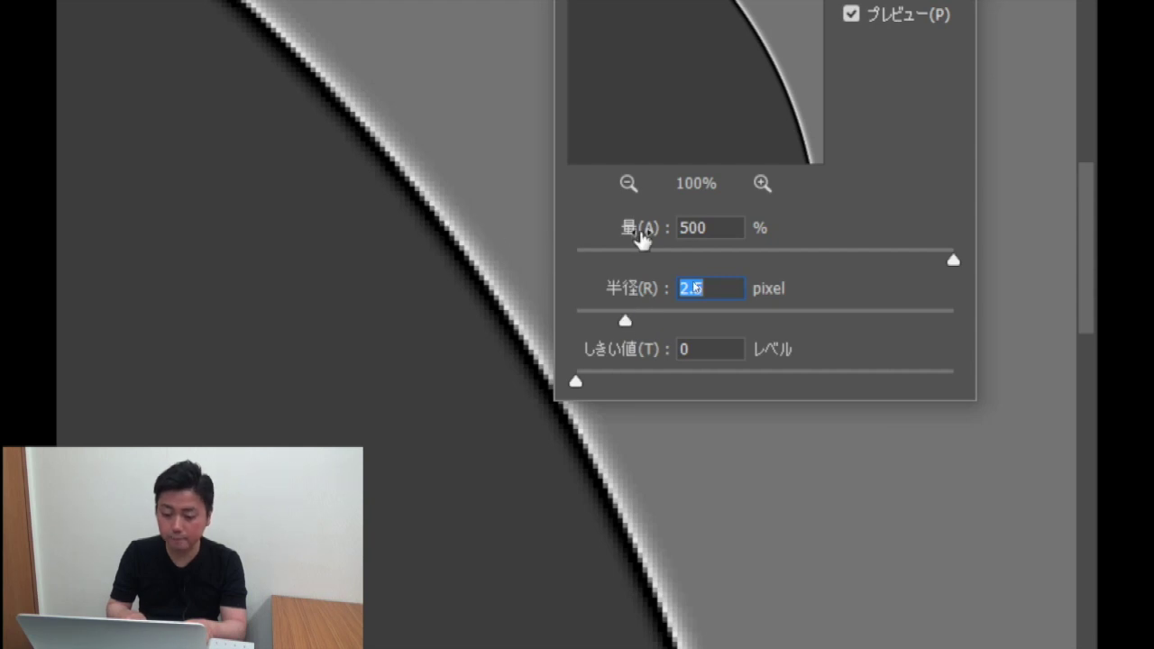
pyautogui.moveTo(625, 320); pyautogui.dragTo(667, 318)
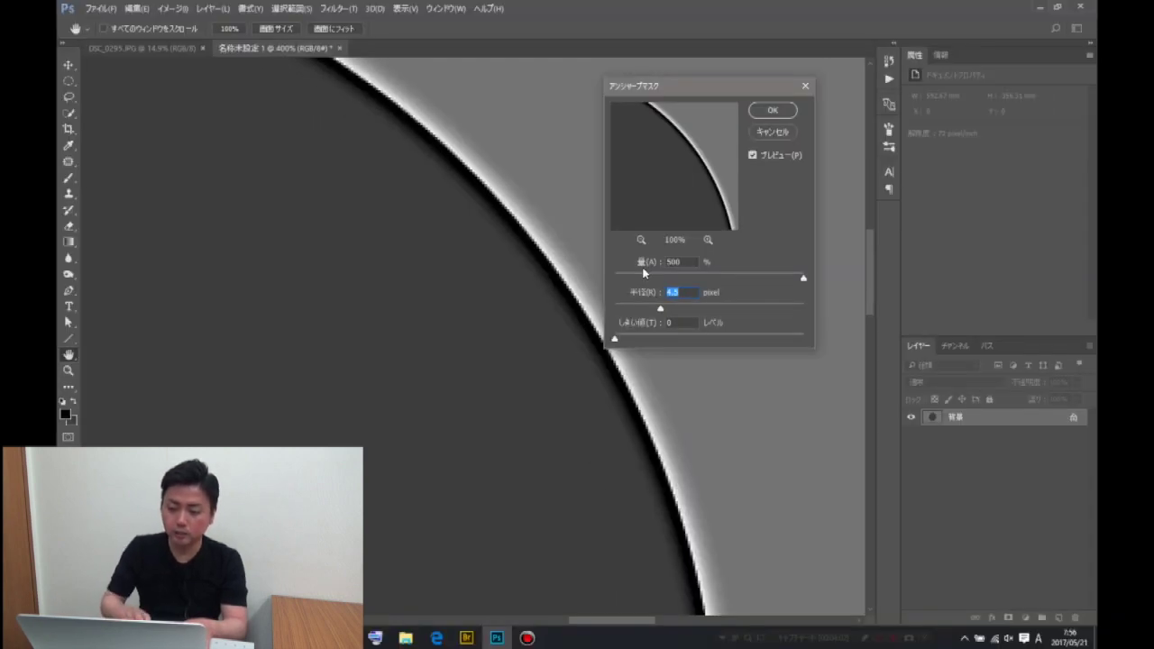
pyautogui.click(772, 132)
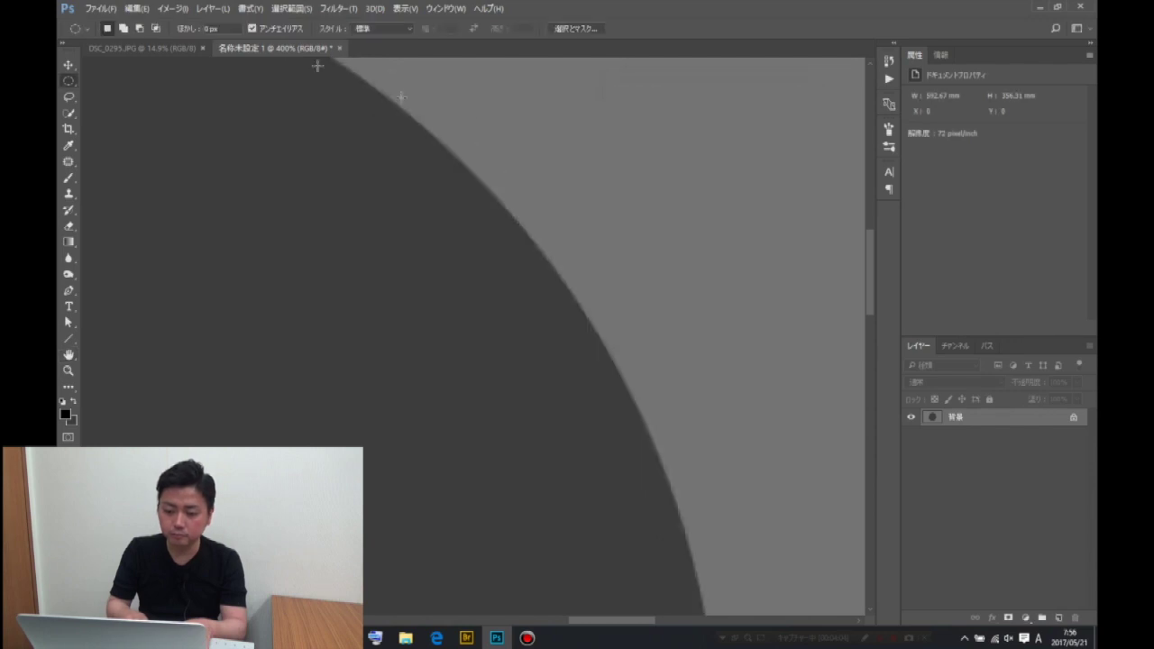
# Return to DSC_0295.JPG, zoom and pan to centre her face, and browse to Filter > Sharpen
pyautogui.click(197, 47)
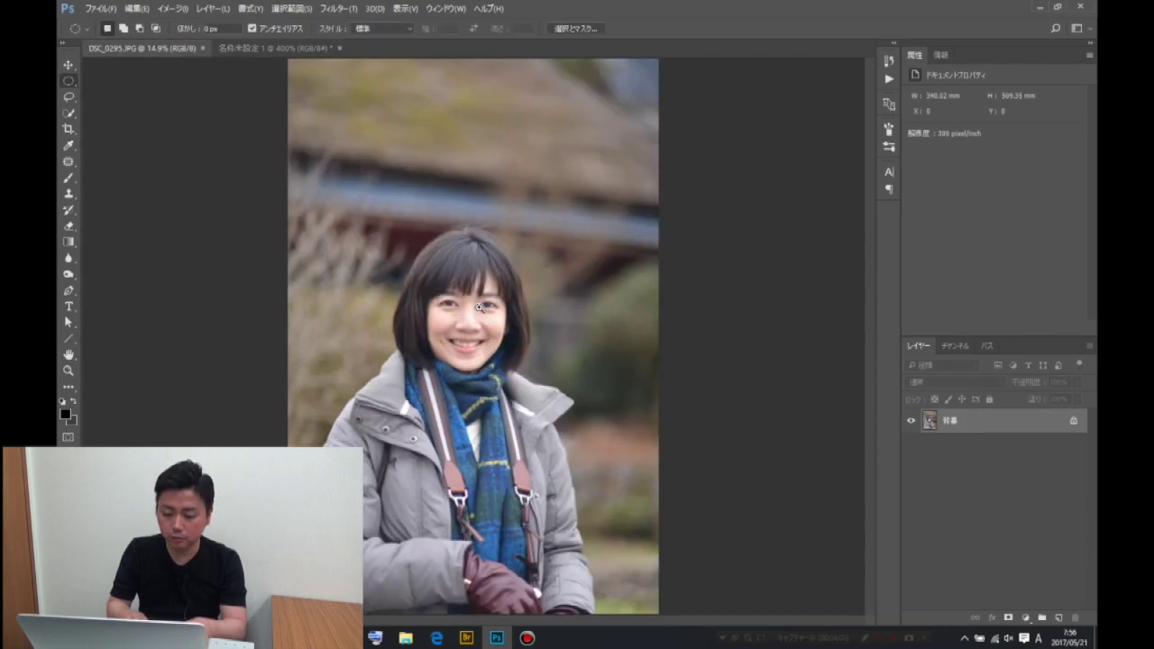
pyautogui.scroll(2, 478, 308)
pyautogui.scroll(1, 479, 307)
pyautogui.scroll(1, 479, 307)
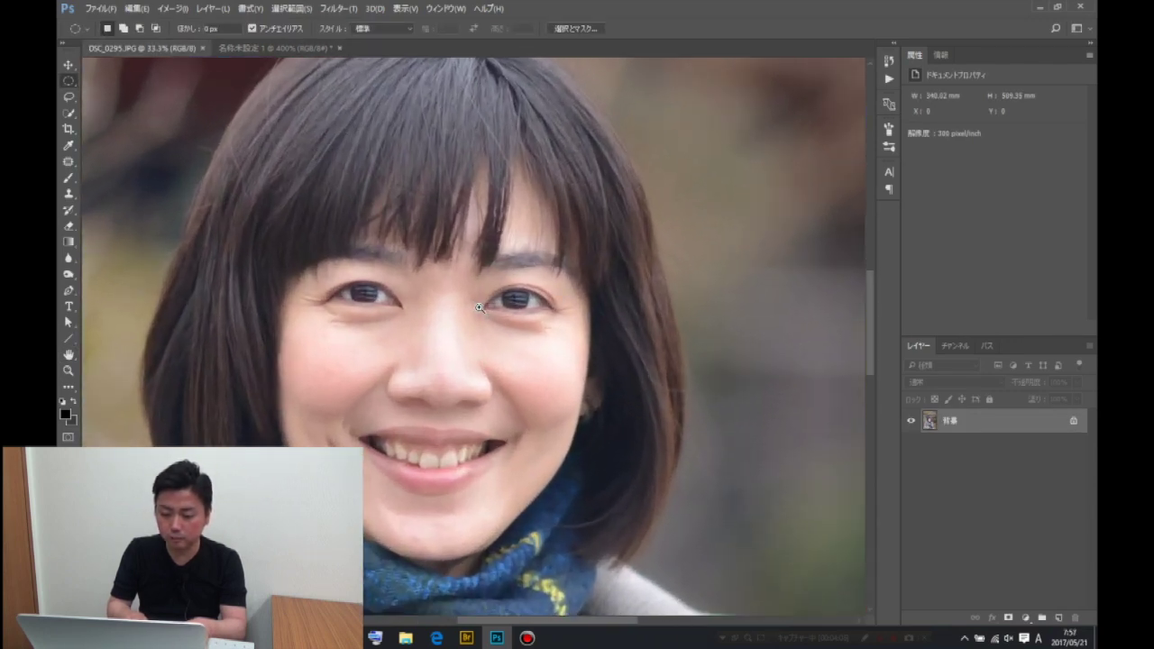
pyautogui.scroll(1, 479, 308)
pyautogui.moveTo(503, 358); pyautogui.dragTo(394, 304)
pyautogui.click(282, 9)
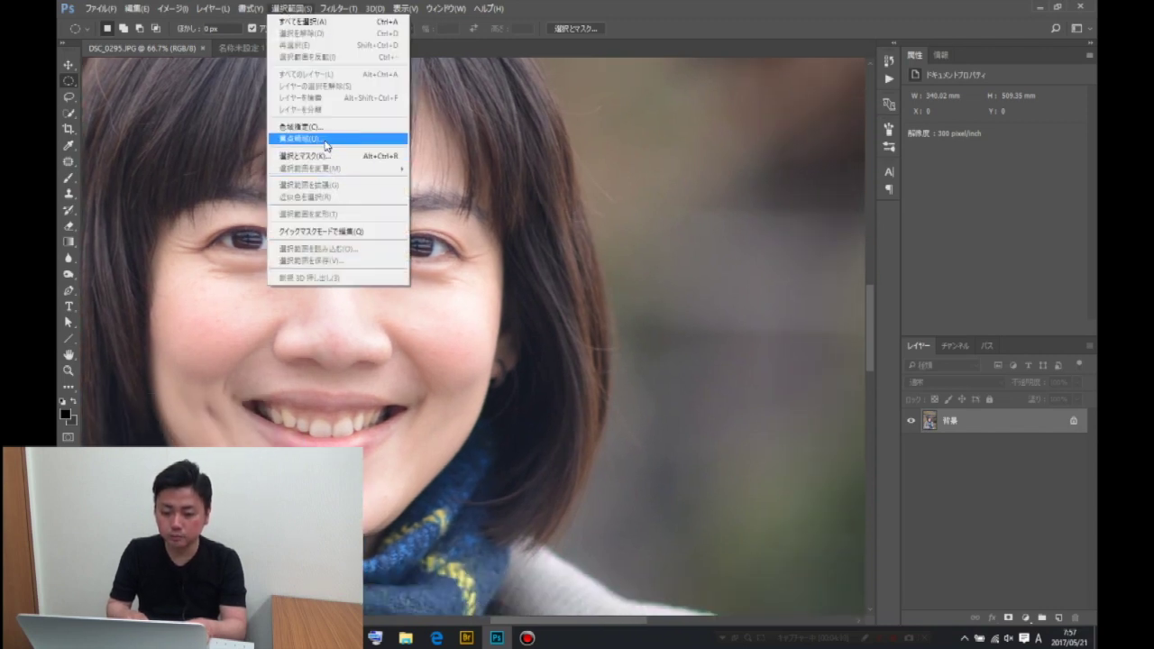
pyautogui.click(290, 8)
pyautogui.click(291, 8)
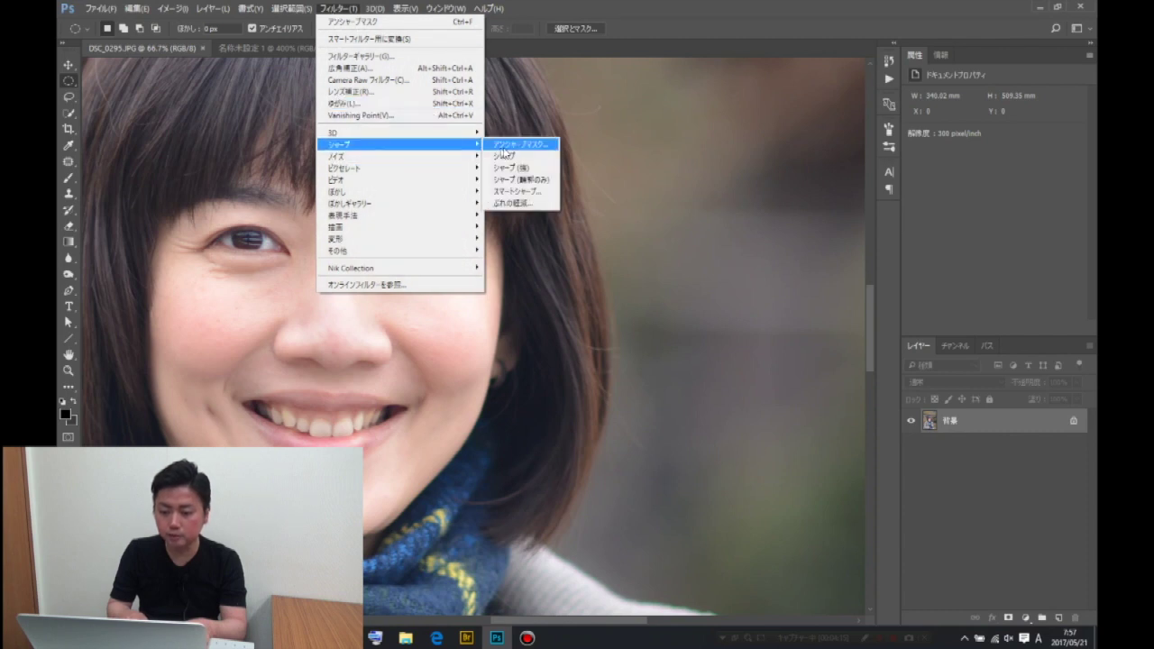
# Open Unsharp Mask, zoom in on the eye, and set Amount 113% with Radius 3.7 pixels
pyautogui.click(503, 147)
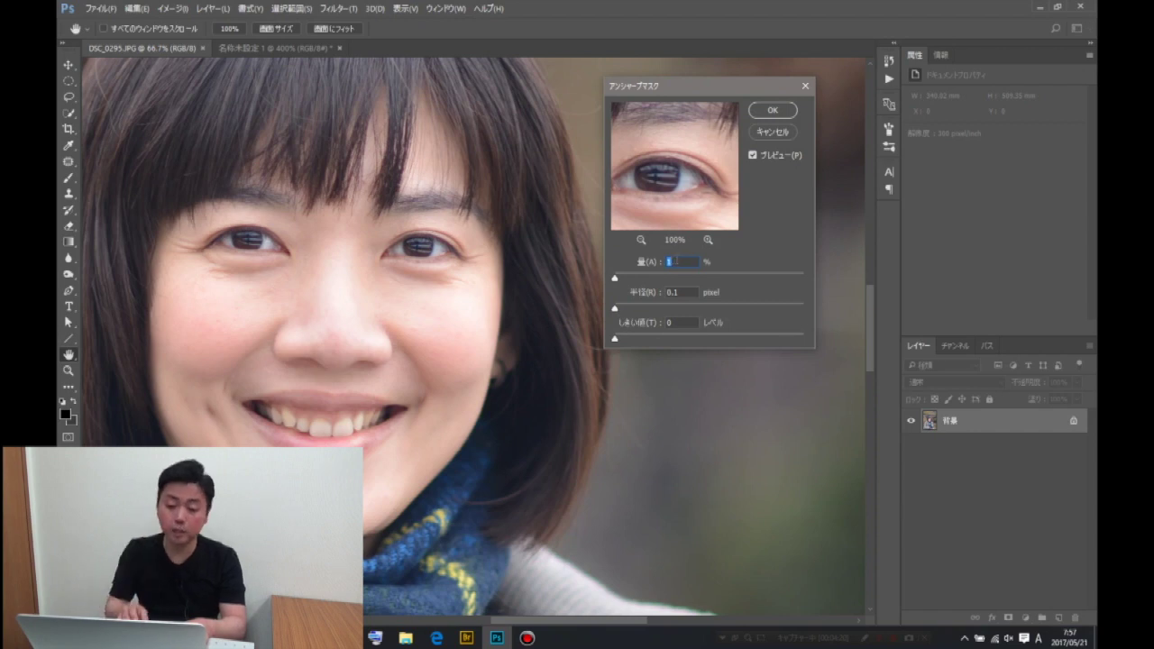
pyautogui.hotkey('ctrl', '+')
pyautogui.hotkey('ctrl', '+')
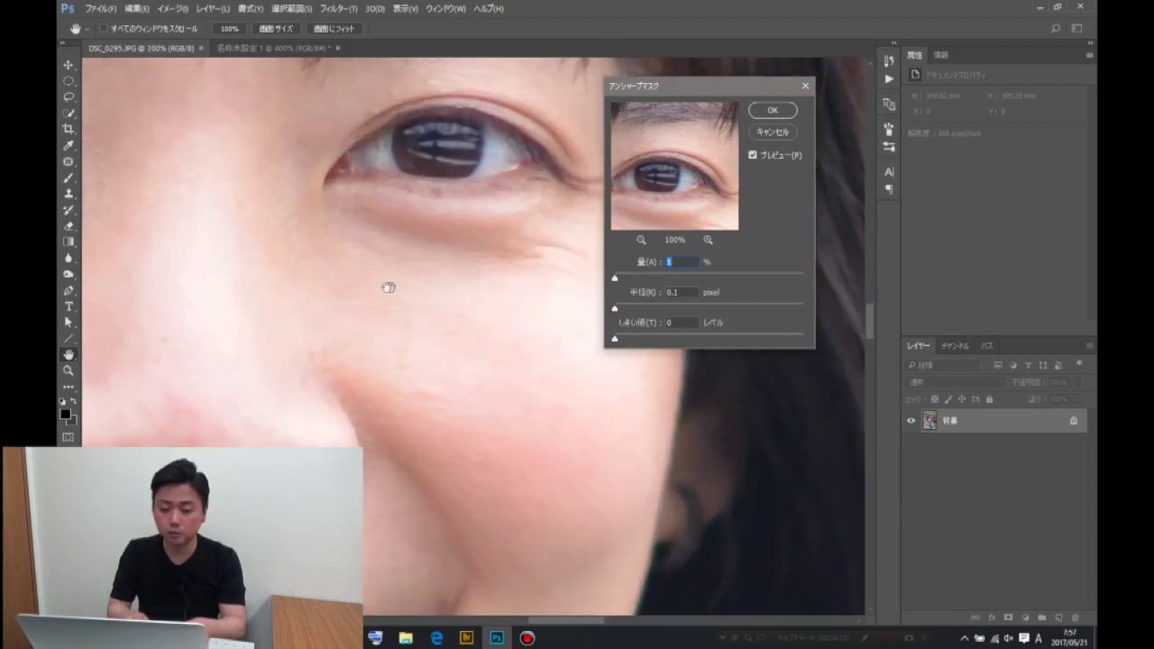
pyautogui.moveTo(386, 286); pyautogui.dragTo(294, 352)
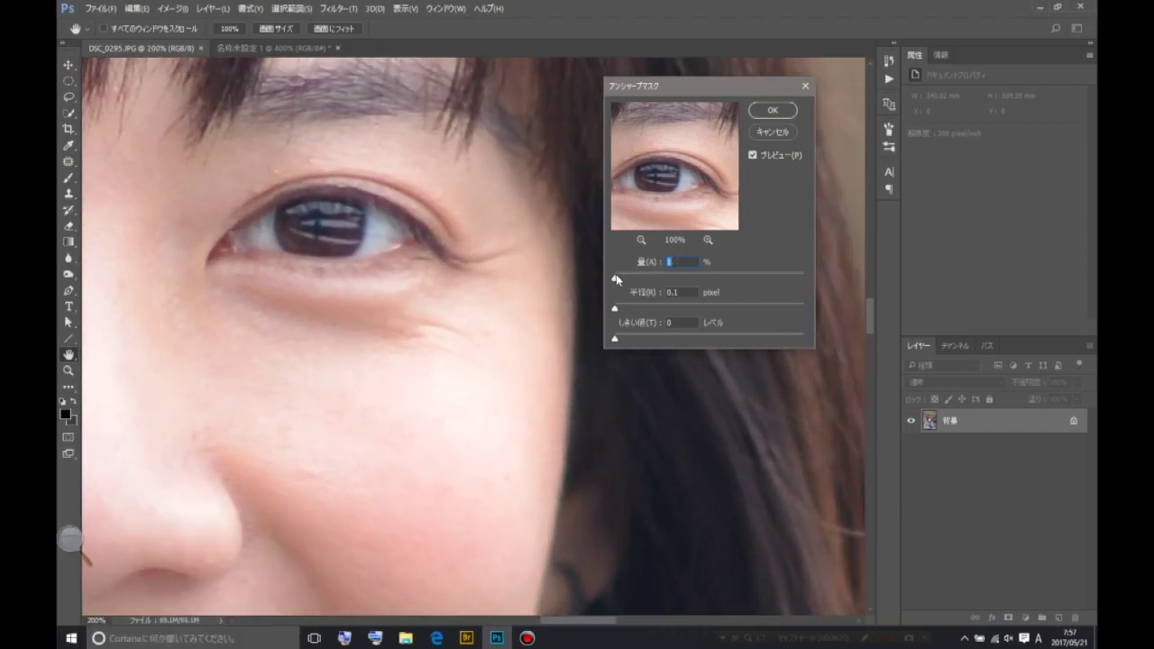
pyautogui.moveTo(616, 276); pyautogui.dragTo(683, 280)
pyautogui.moveTo(617, 306); pyautogui.dragTo(644, 310)
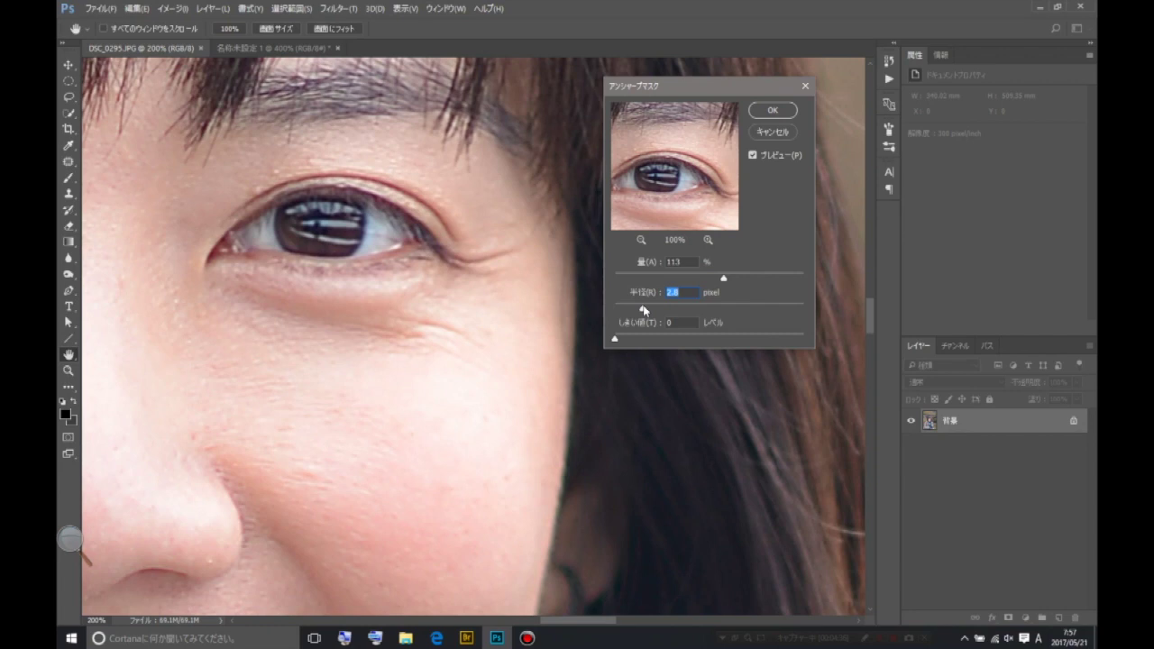
pyautogui.moveTo(643, 310); pyautogui.dragTo(651, 308)
# Test the Threshold, settle on a small value around 3, and turn the preview off to compare
pyautogui.moveTo(616, 339); pyautogui.dragTo(621, 339)
pyautogui.moveTo(621, 338); pyautogui.dragTo(588, 339)
pyautogui.moveTo(617, 340); pyautogui.dragTo(619, 339)
pyautogui.click(754, 154)
# Turn the preview back on to compare the eye, and move the Unsharp Mask dialog aside
pyautogui.click(753, 153)
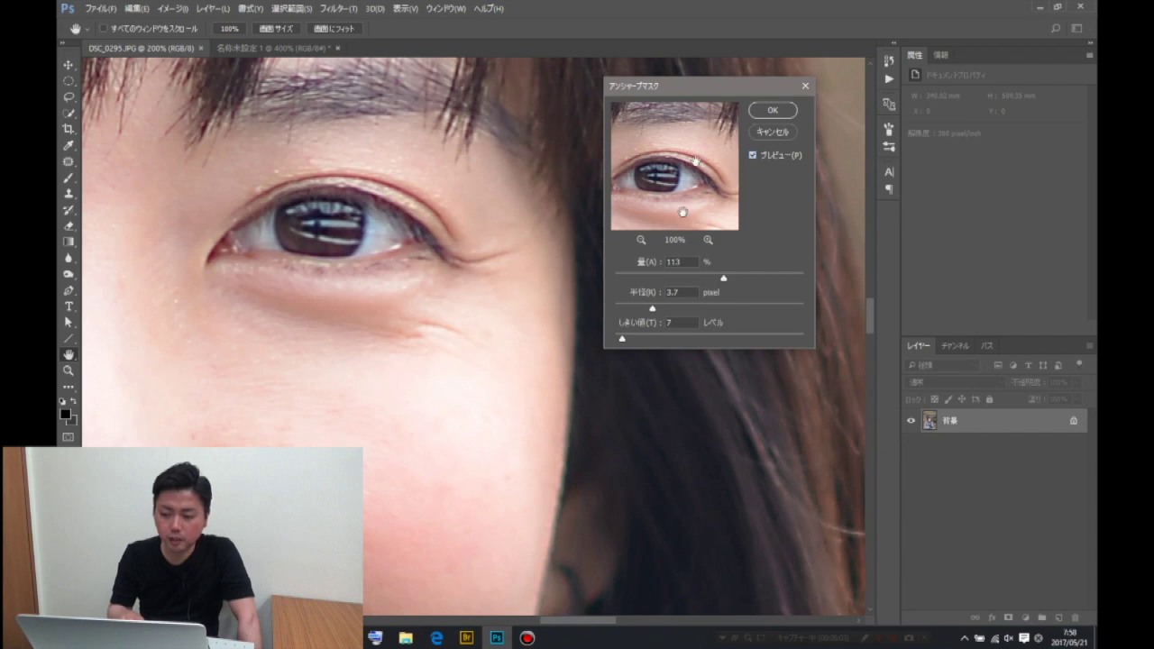
pyautogui.moveTo(691, 93); pyautogui.dragTo(639, 130)
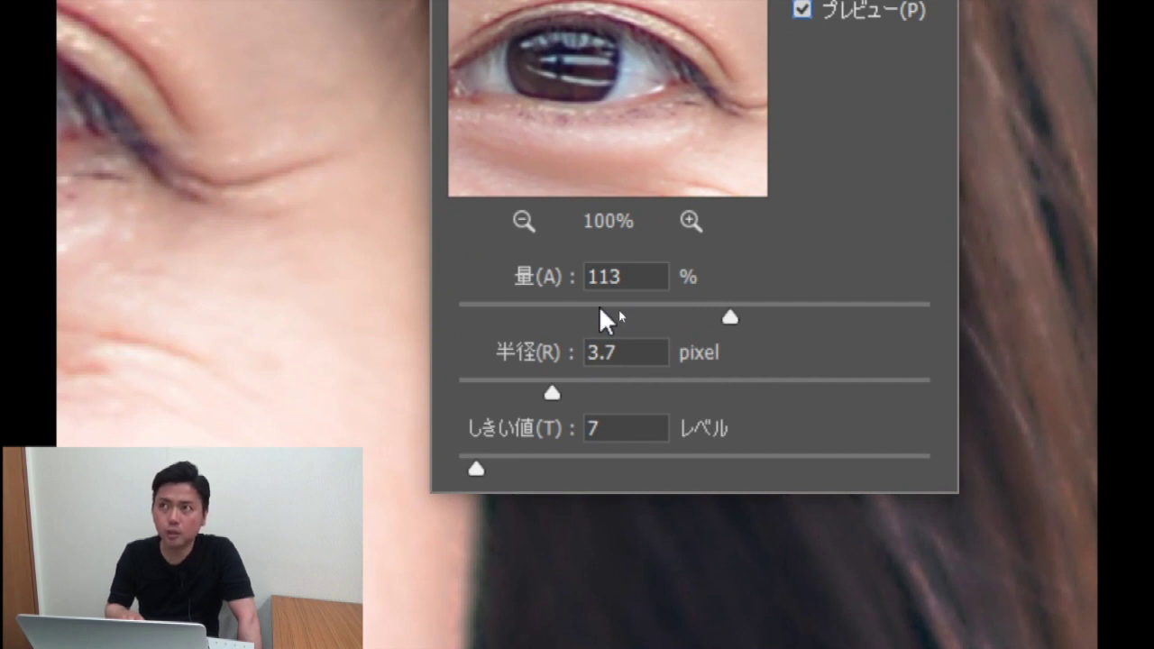
pyautogui.click(631, 275)
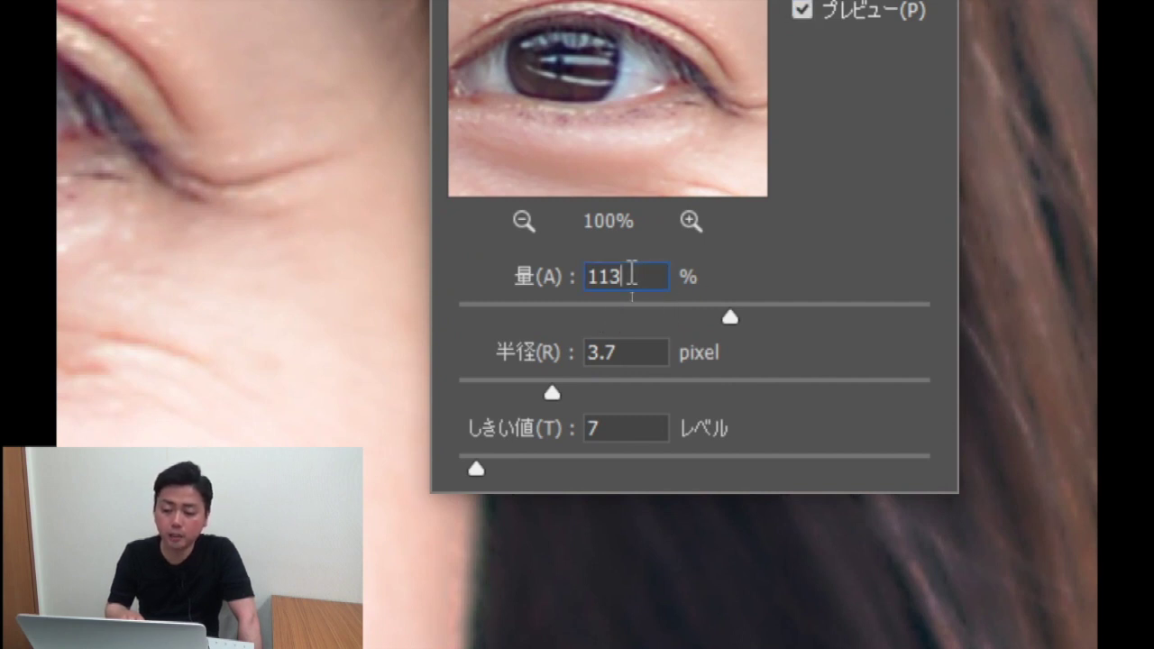
# Enter 100 for Amount, 1.5 for Radius and 5 for Threshold in the portrait's Unsharp Mask
pyautogui.click(523, 278)
pyautogui.write('1')
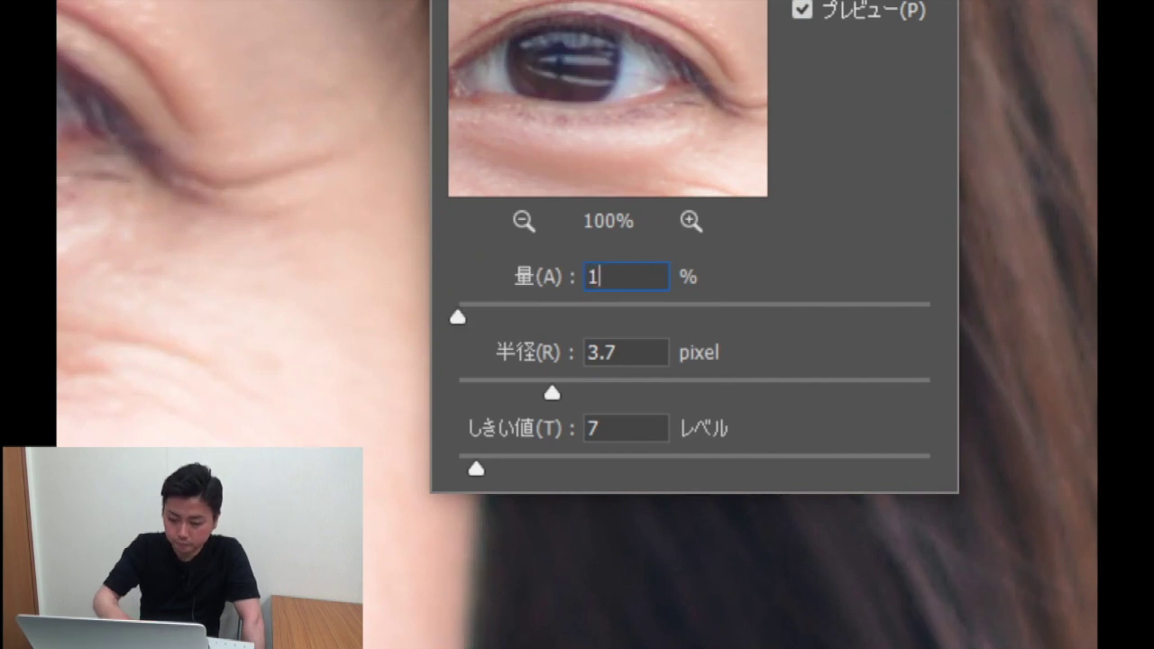
pyautogui.write('00')
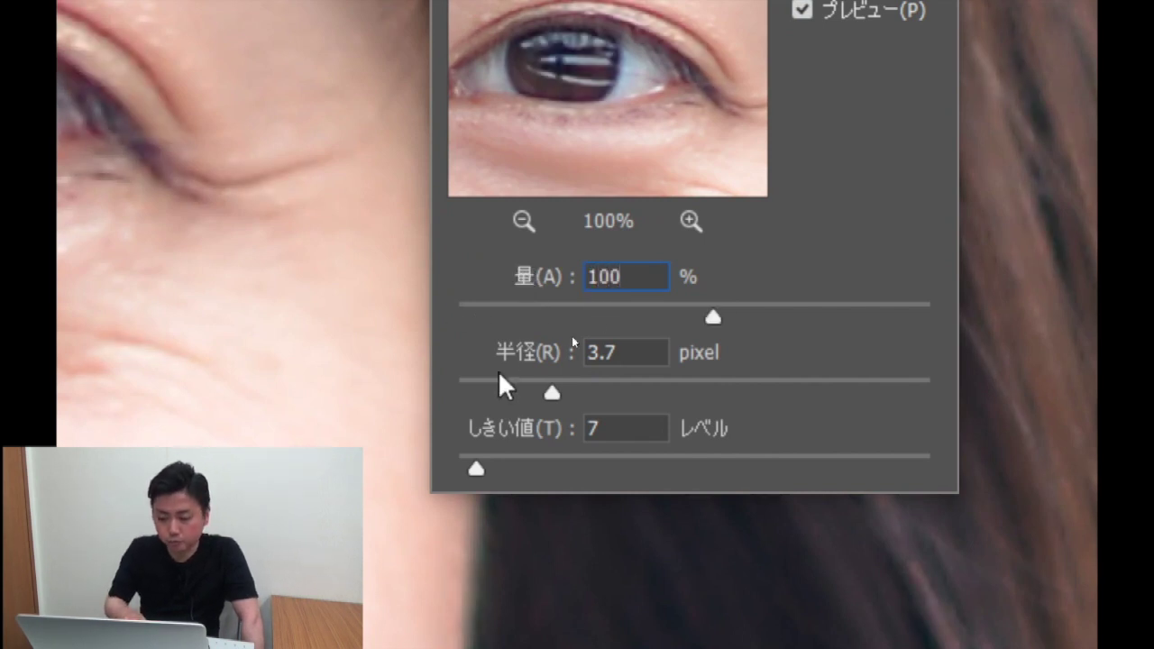
pyautogui.press('Tab')
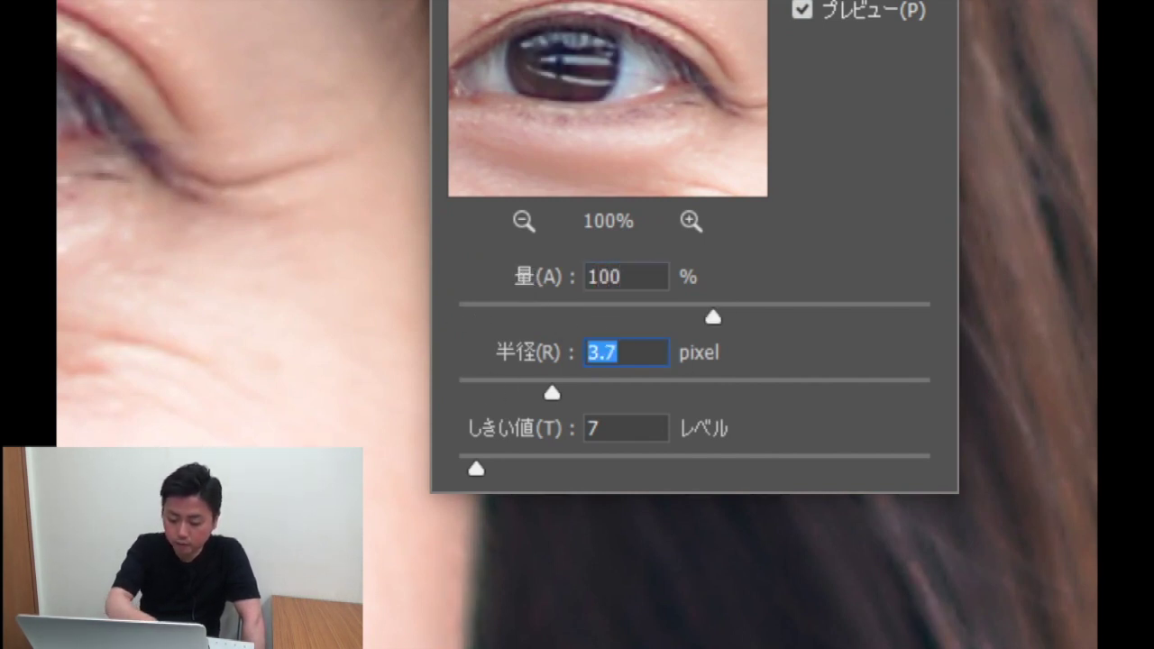
pyautogui.write('1.5')
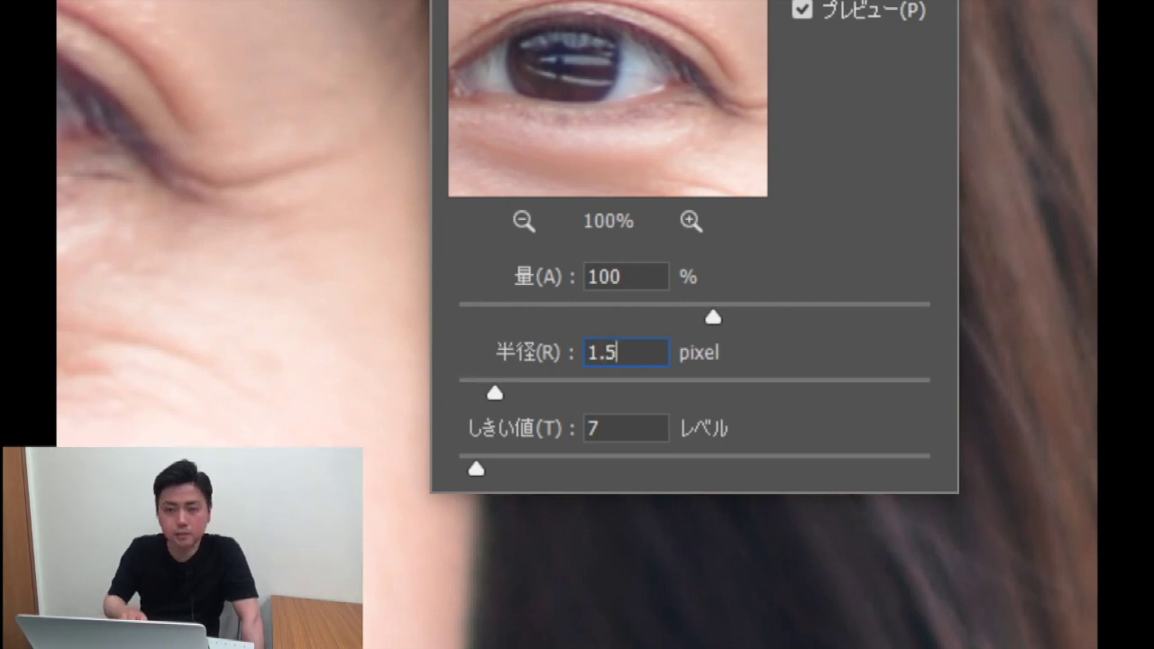
pyautogui.press('Tab')
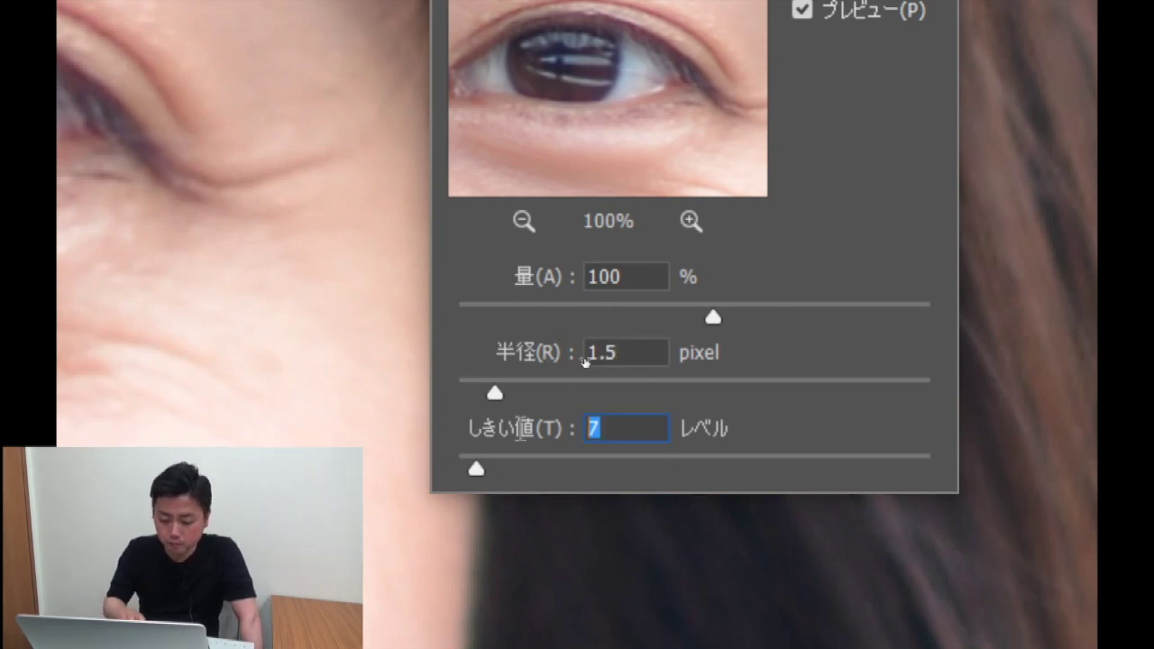
pyautogui.write('5')
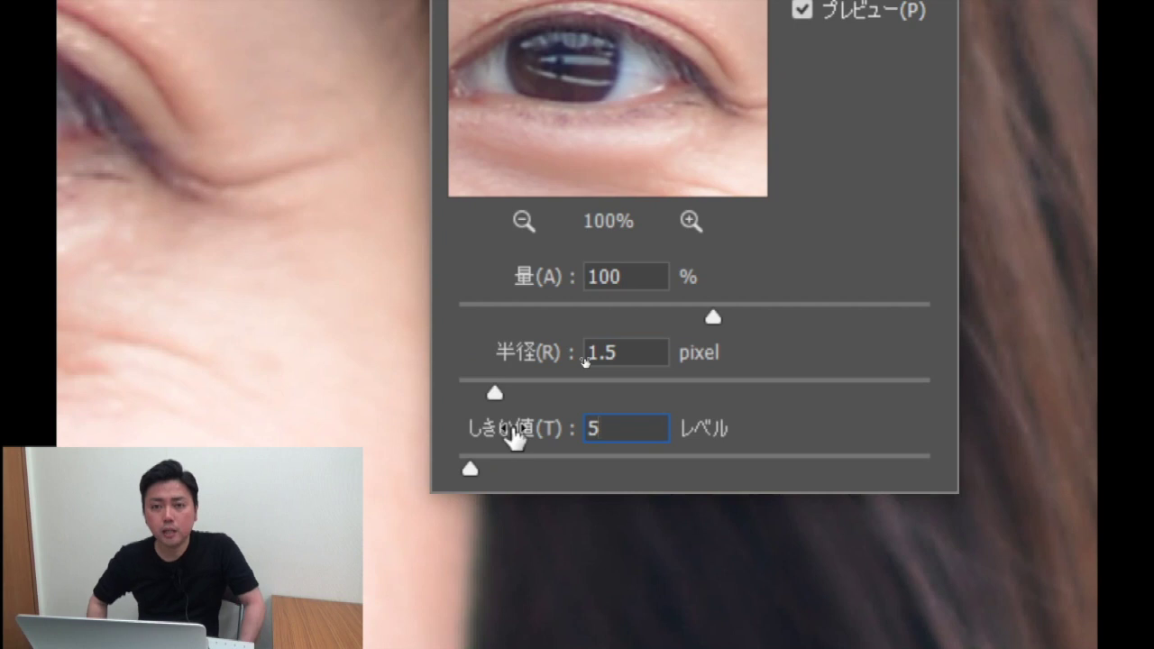